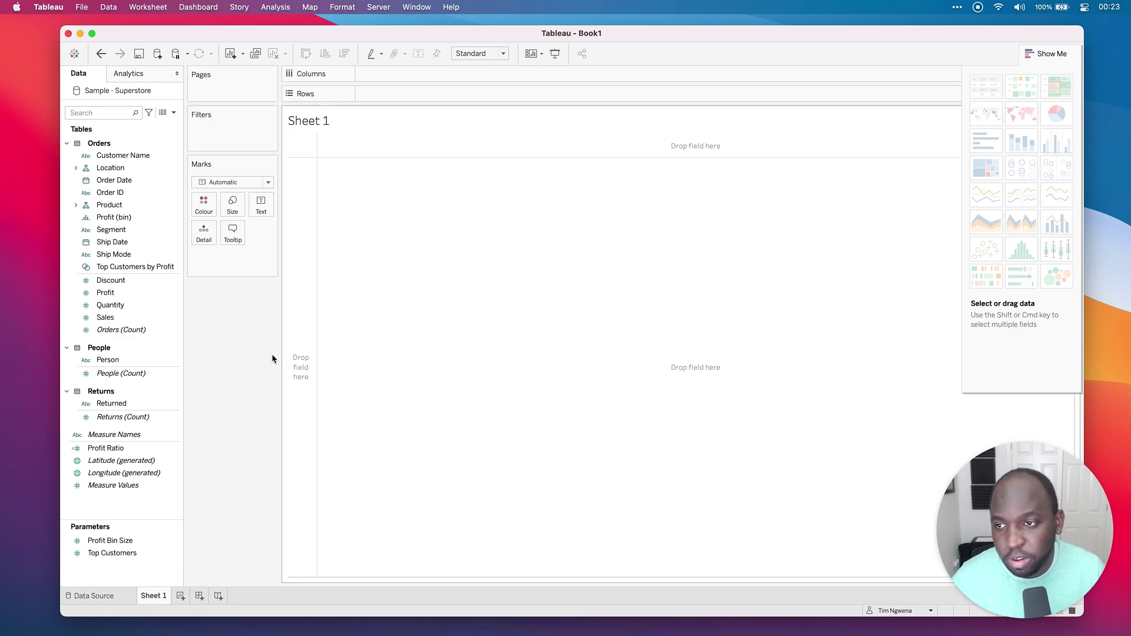
Step: Plot the City field from the Location hierarchy on a map and size its marks by Sales
left_click(75, 168)
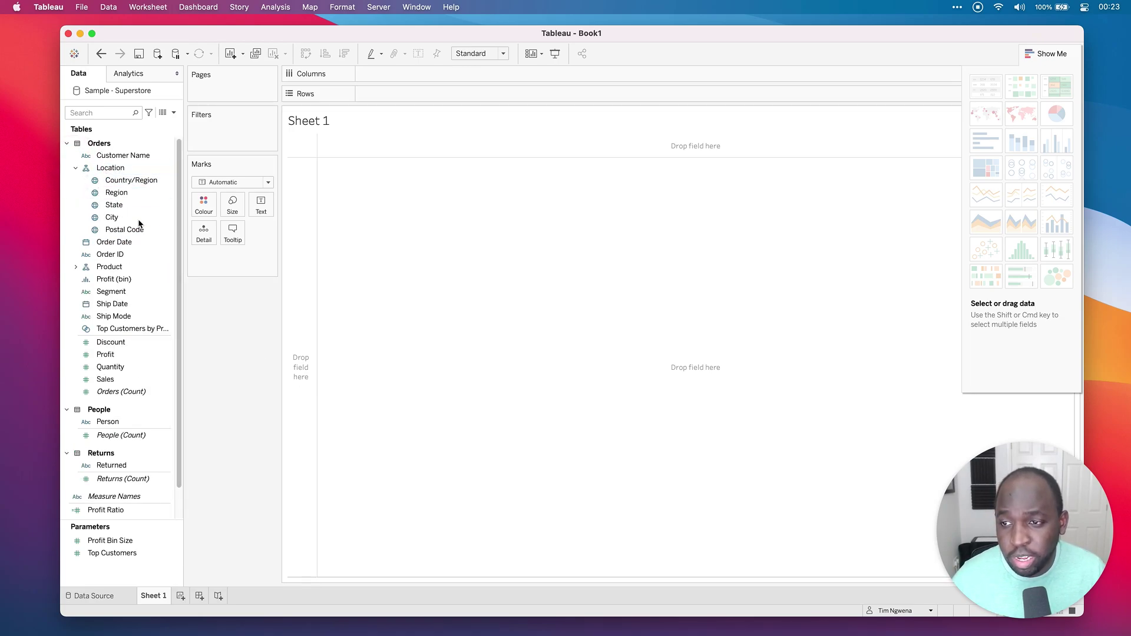
double_click(112, 217)
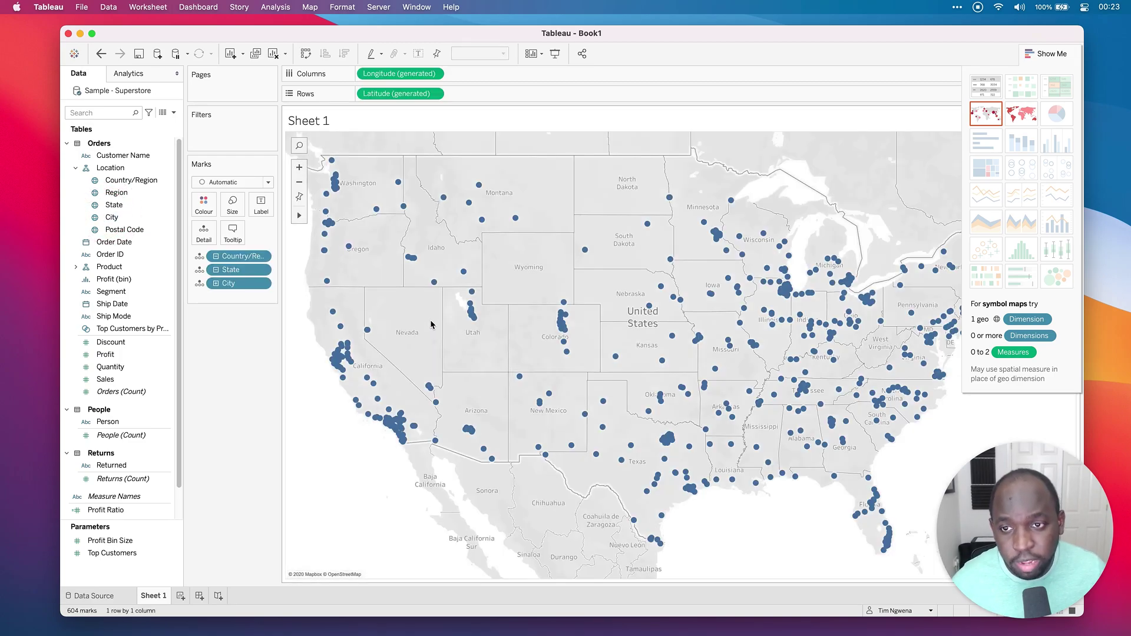
left_click(1068, 59)
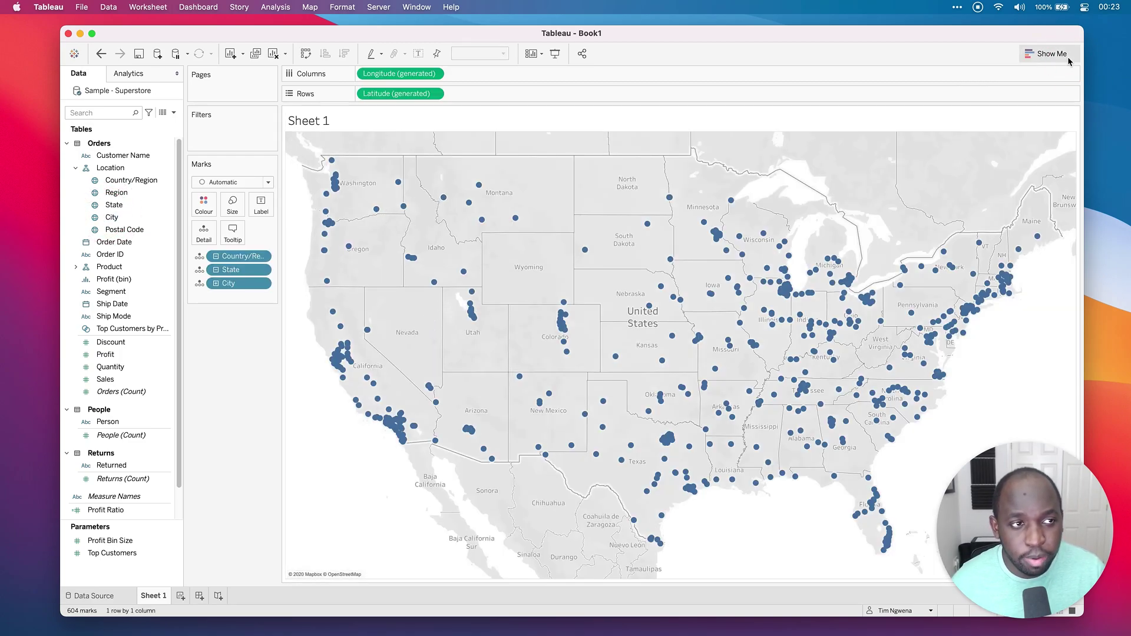
left_click(114, 420)
left_click_drag(115, 420, 240, 209)
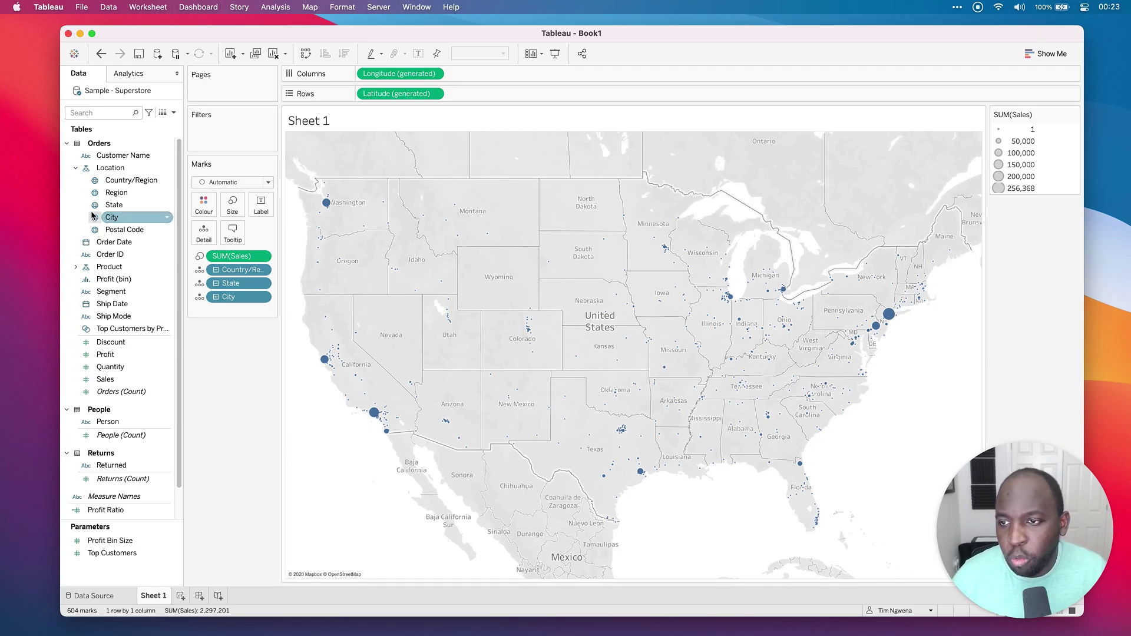
Step: Show a filter for the Category field of the Product hierarchy alongside the map
left_click(114, 206)
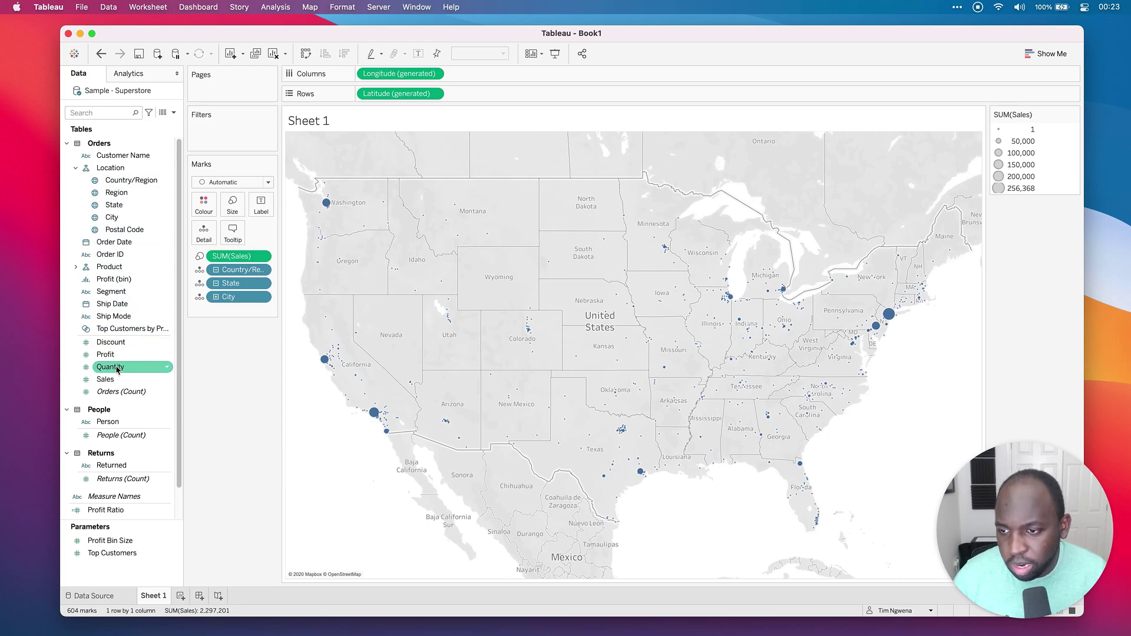
left_click(76, 267)
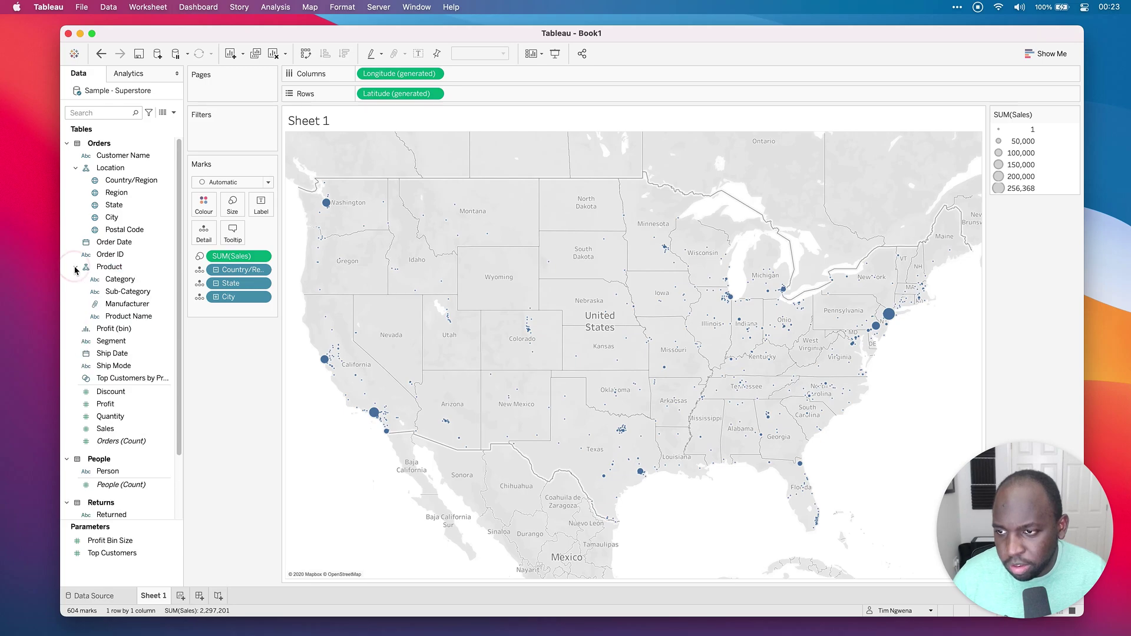
left_click_drag(106, 296, 233, 130)
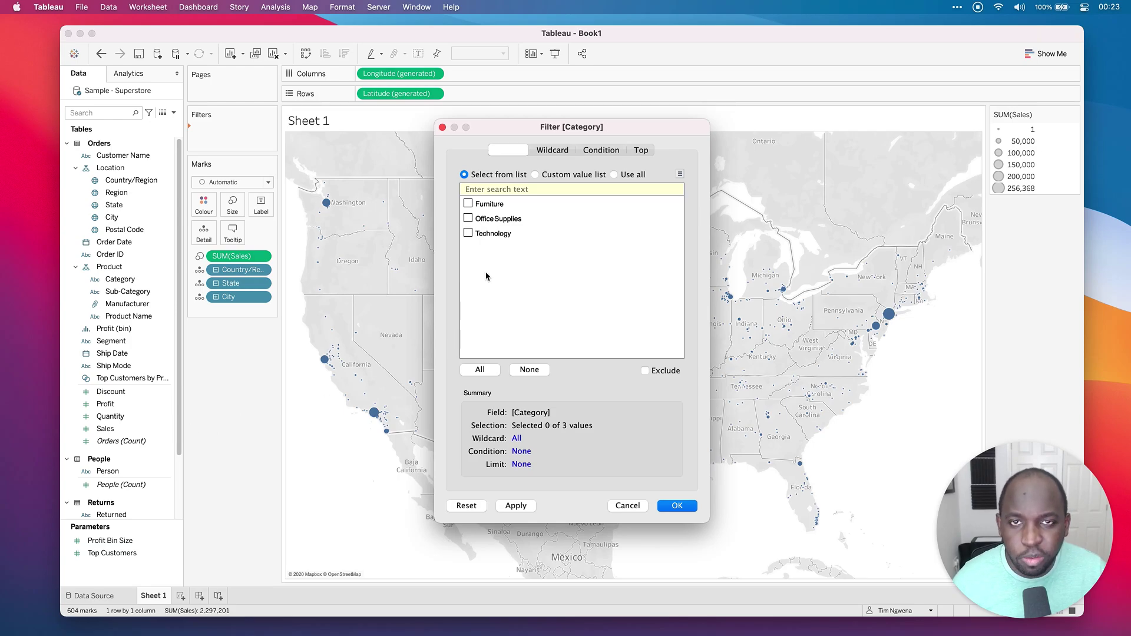
left_click(642, 508)
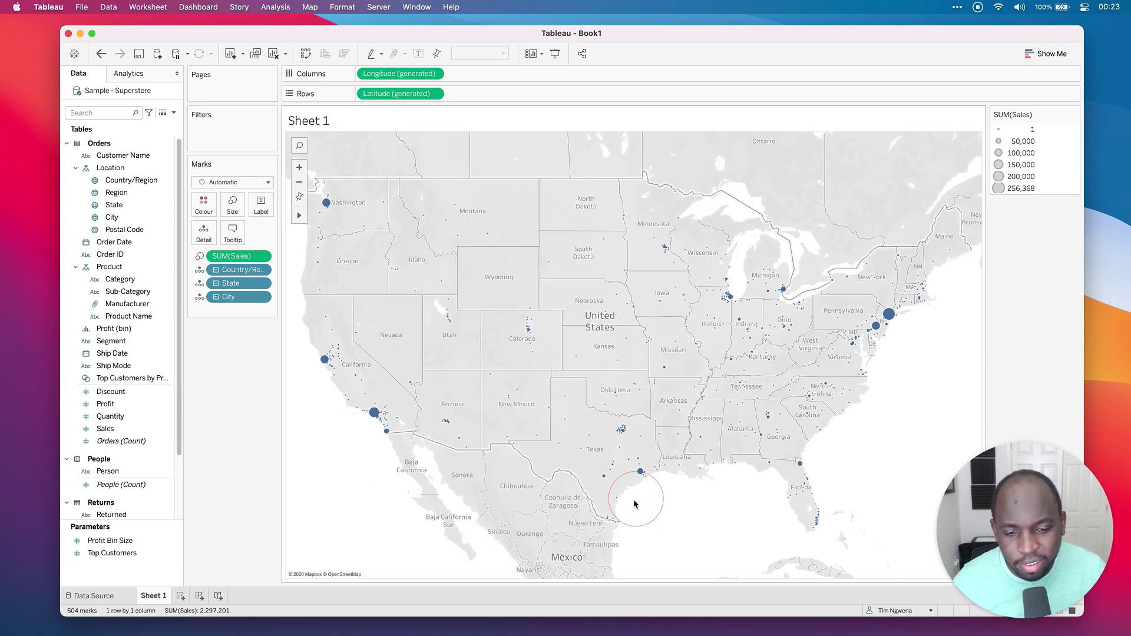
right_click(128, 279)
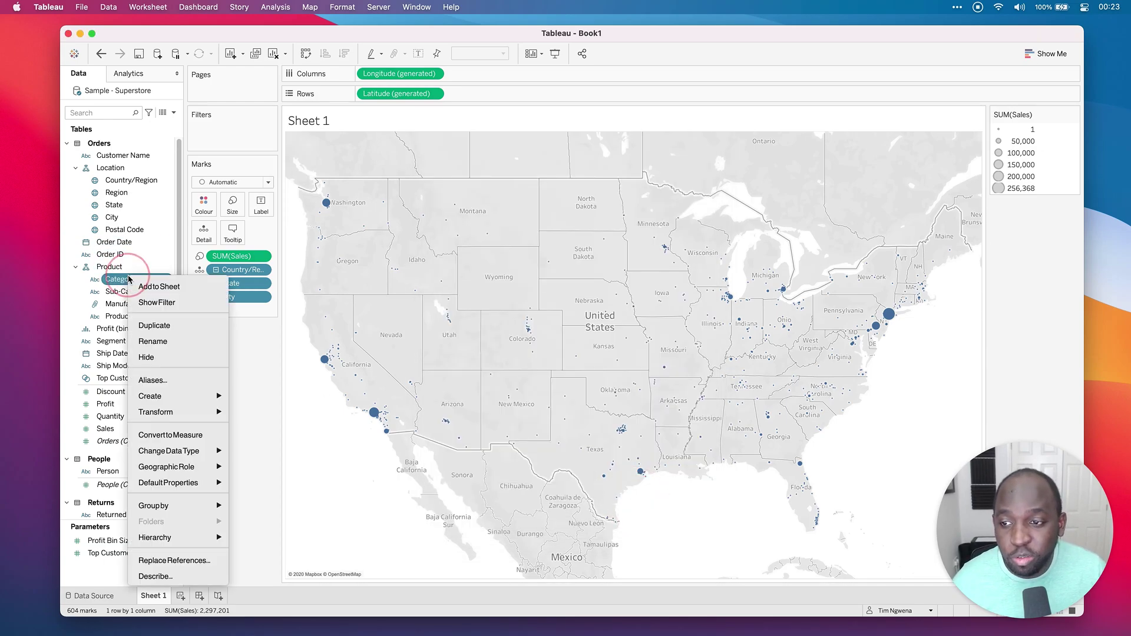
left_click(183, 309)
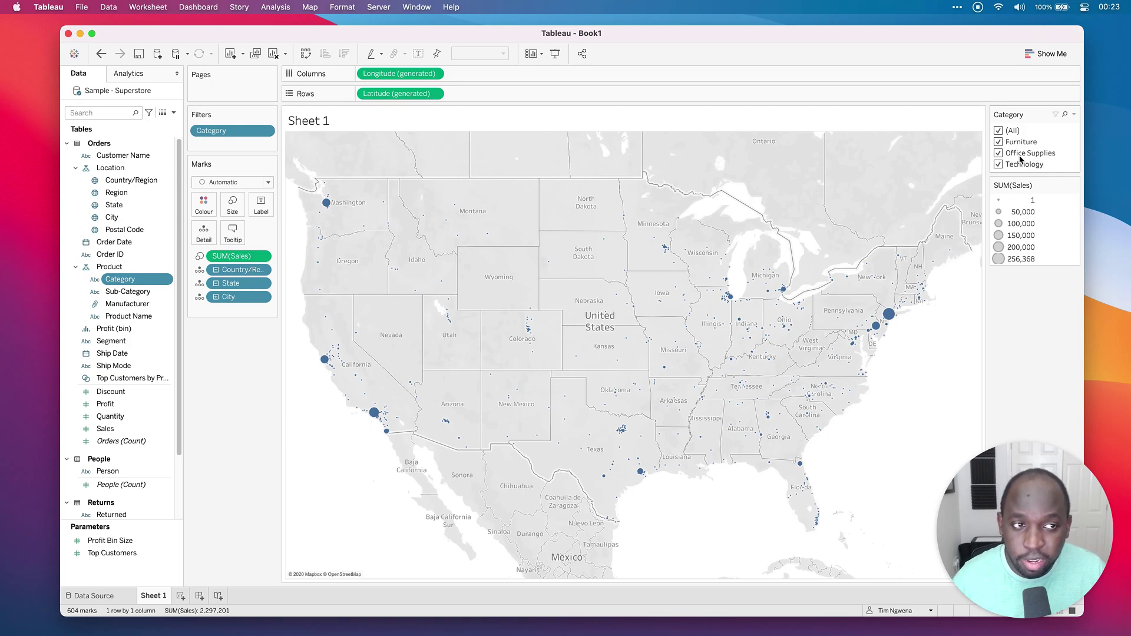
Step: Filter the map to only the Technology category and enlarge the city marks
left_click(998, 144)
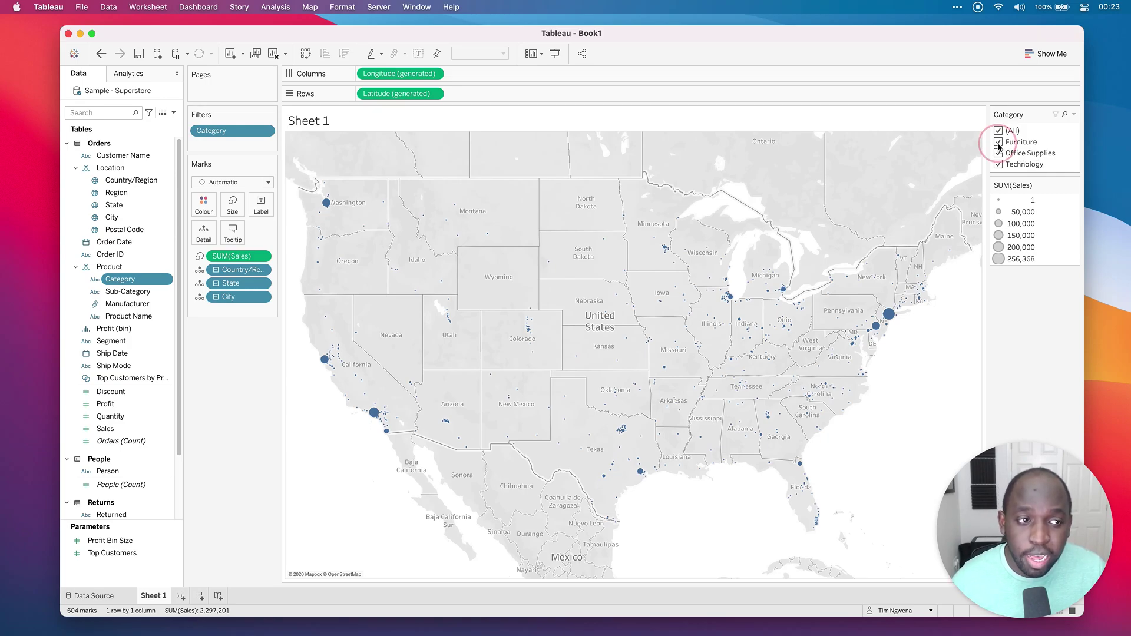
left_click(999, 154)
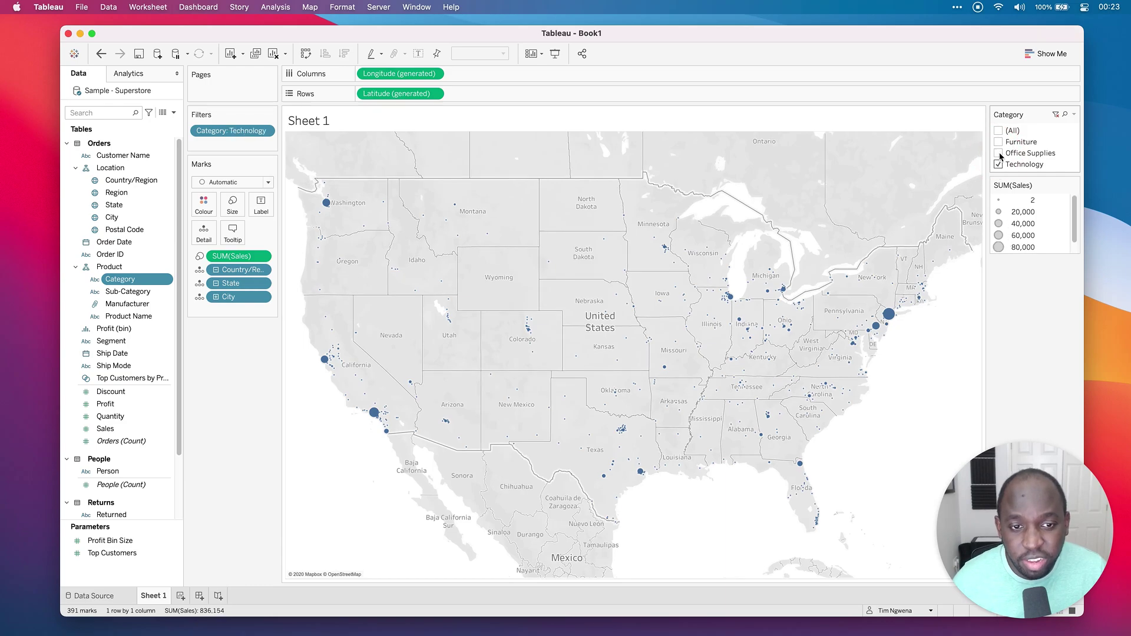
left_click(232, 205)
left_click_drag(290, 237, 304, 235)
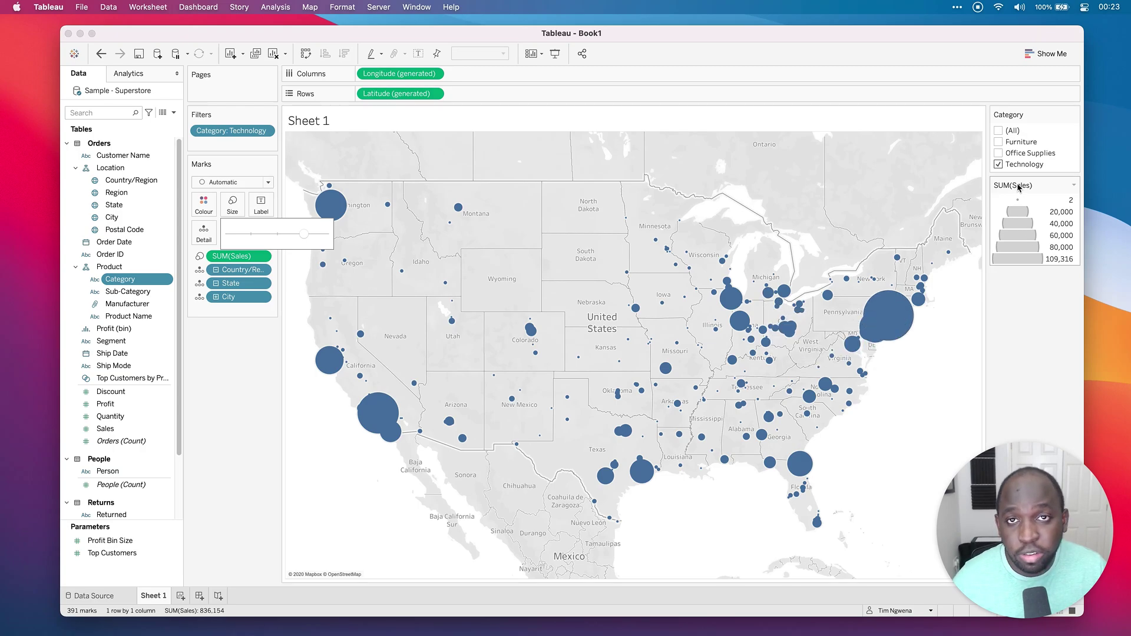
Step: Include Office Supplies and Furniture in the Category filter again
left_click(999, 153)
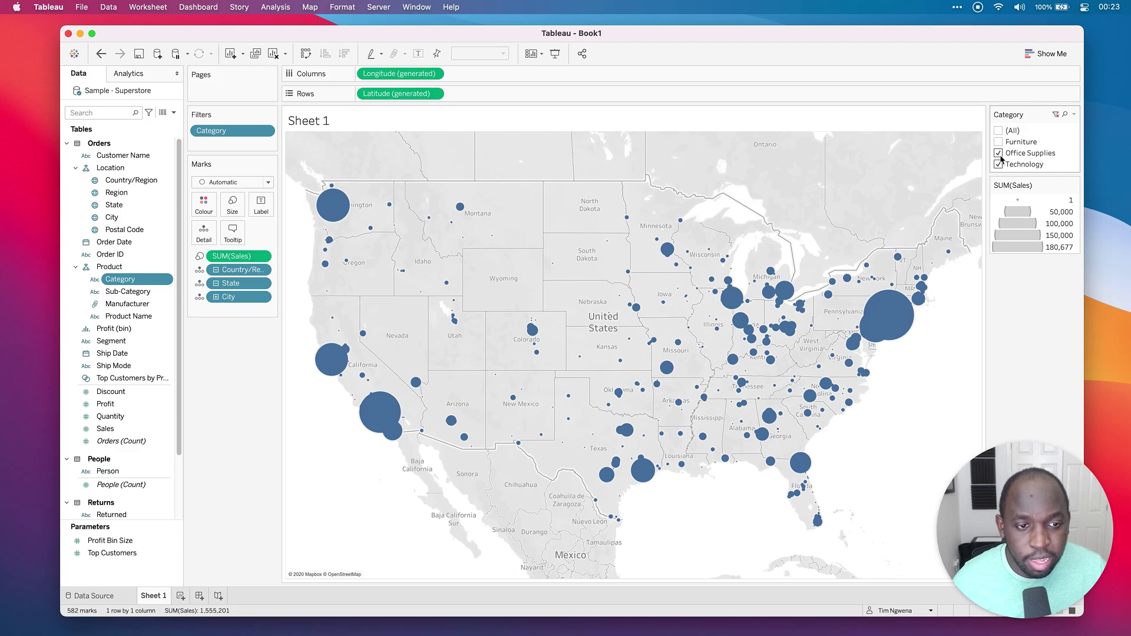
left_click(1000, 144)
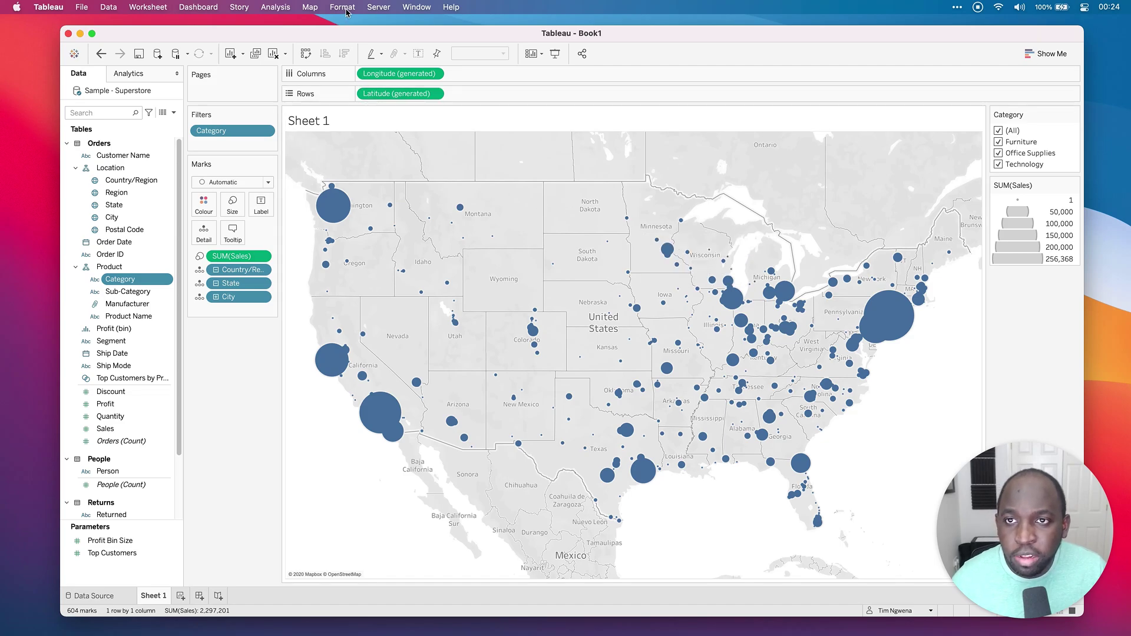
Step: Open the animation settings and turn the workbook default animations off
left_click(345, 9)
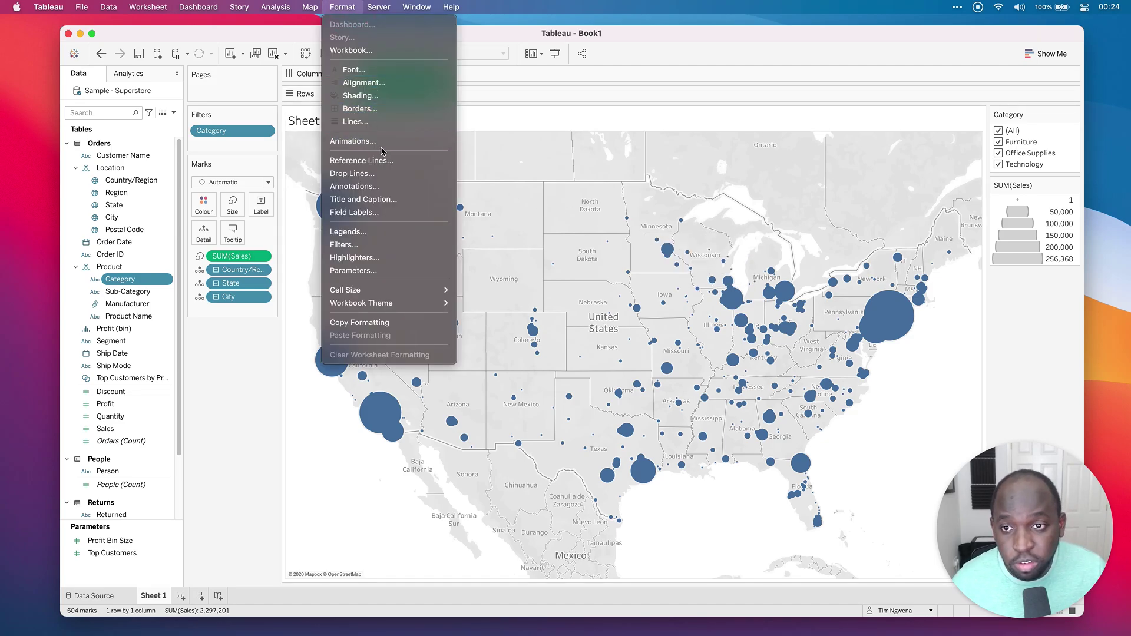
left_click(376, 141)
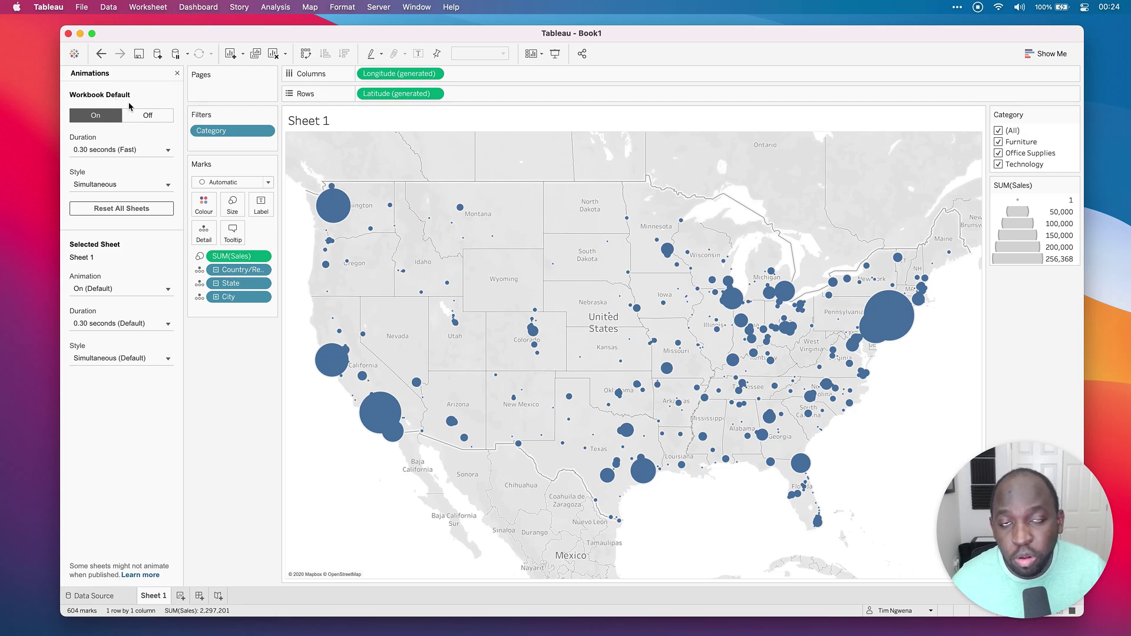
left_click(147, 115)
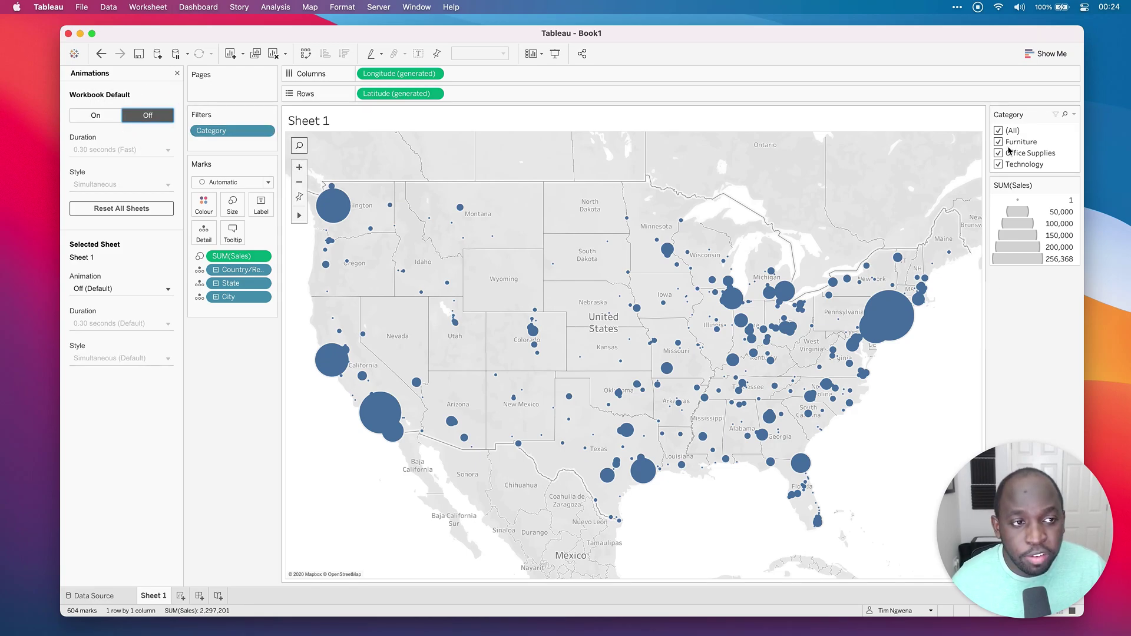
Step: Test the map without animations by excluding Furniture and Office Supplies from the Category filter and including both again
left_click(998, 142)
left_click(998, 154)
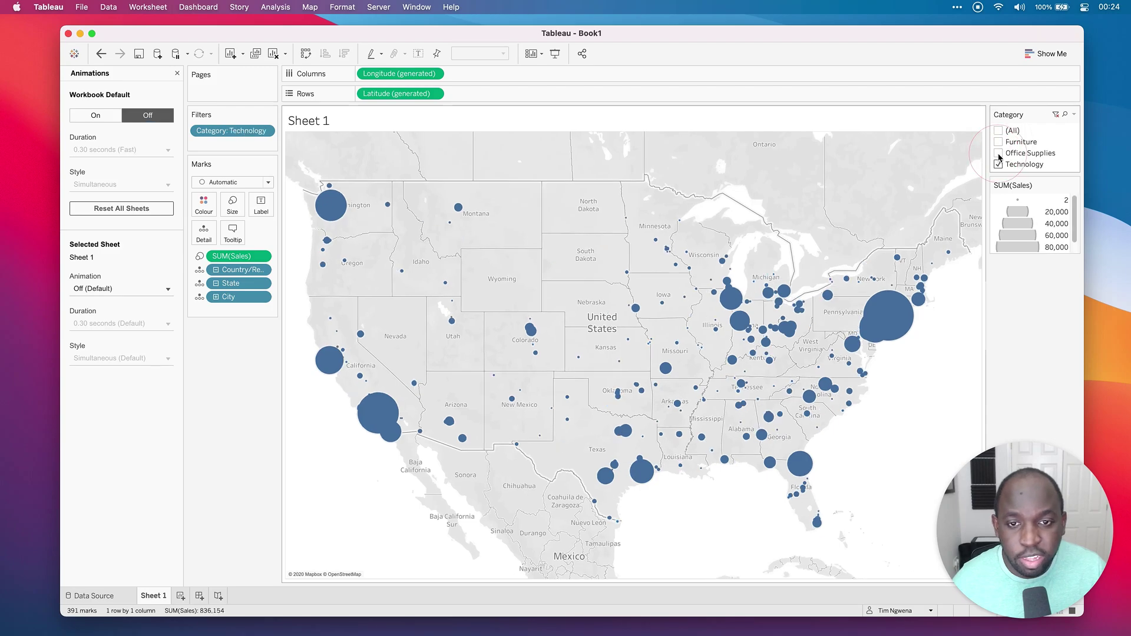
left_click(998, 154)
left_click(999, 143)
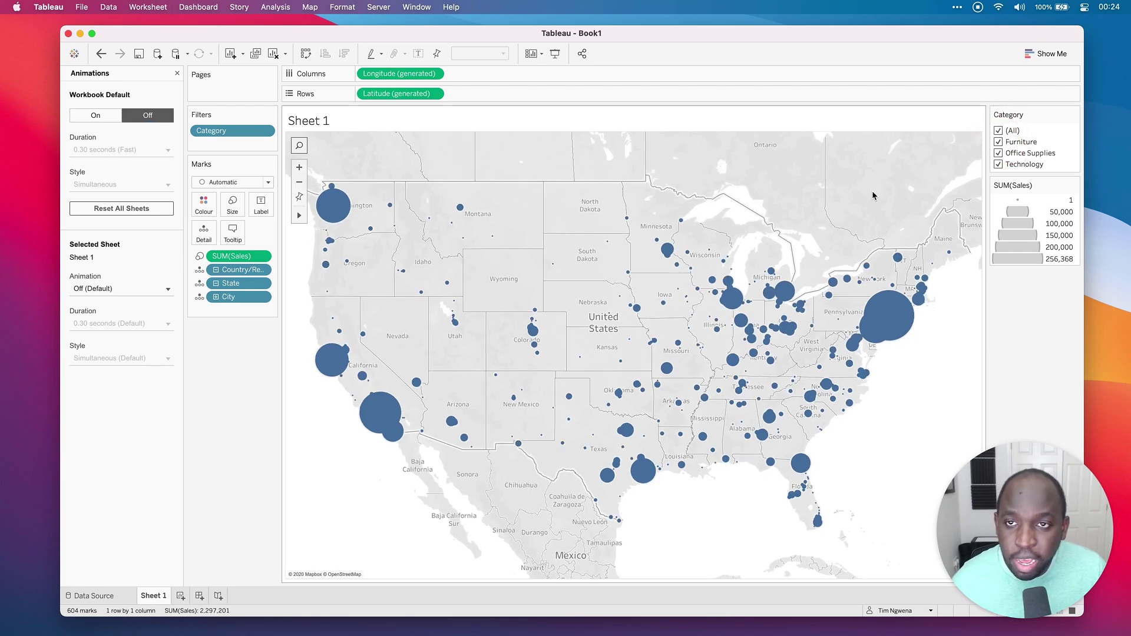
Step: Turn the workbook default animations back on and look through the available duration options
left_click(97, 114)
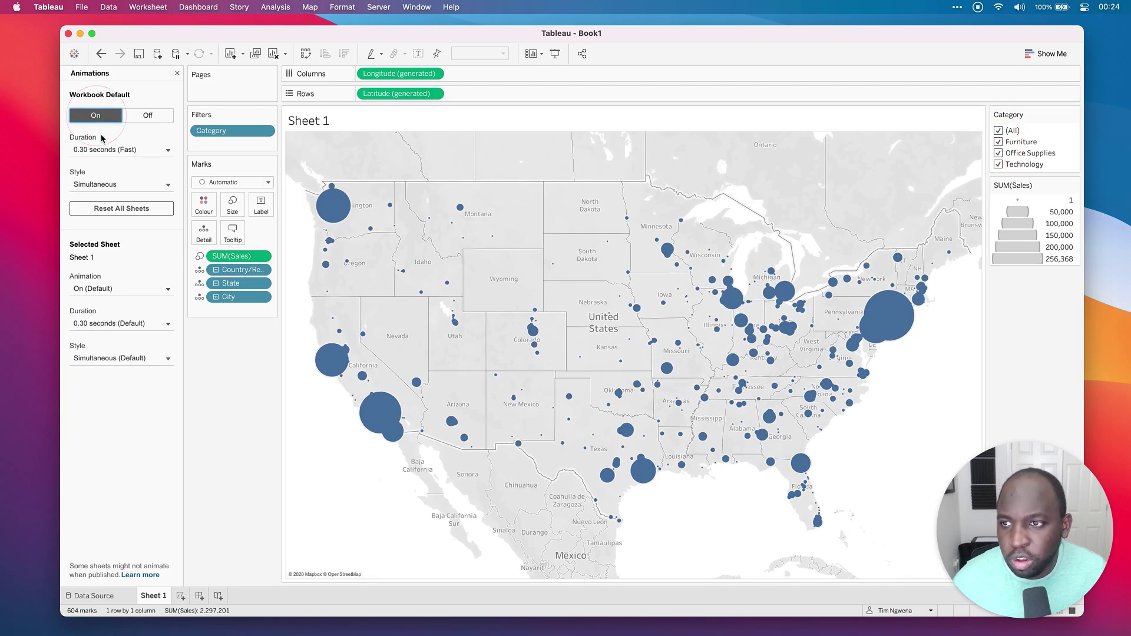
left_click(125, 151)
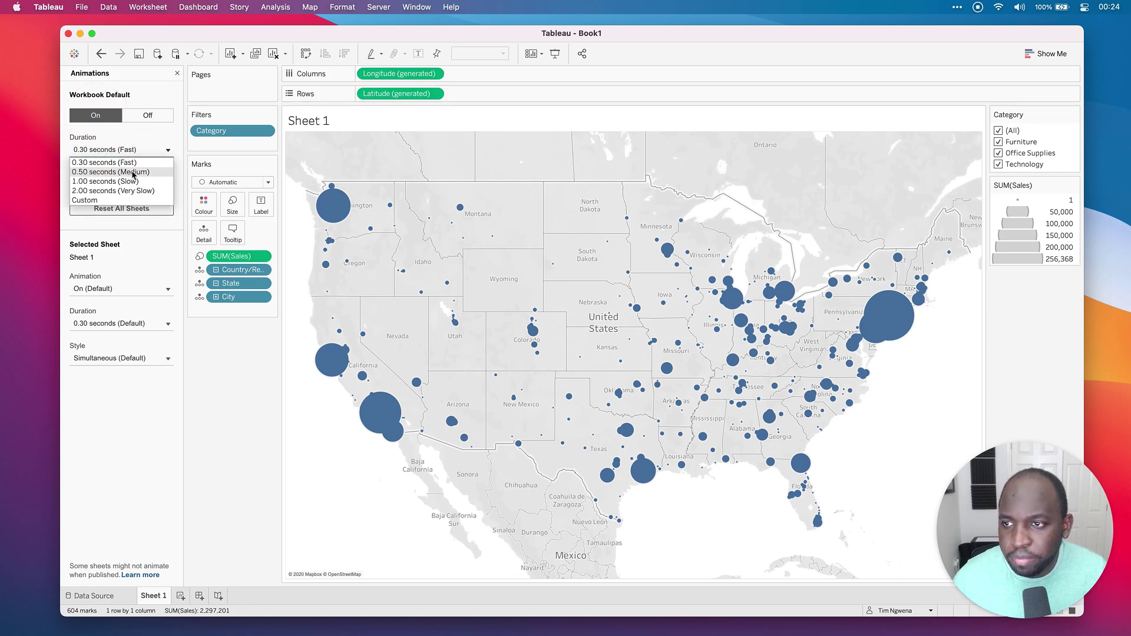
left_click(227, 367)
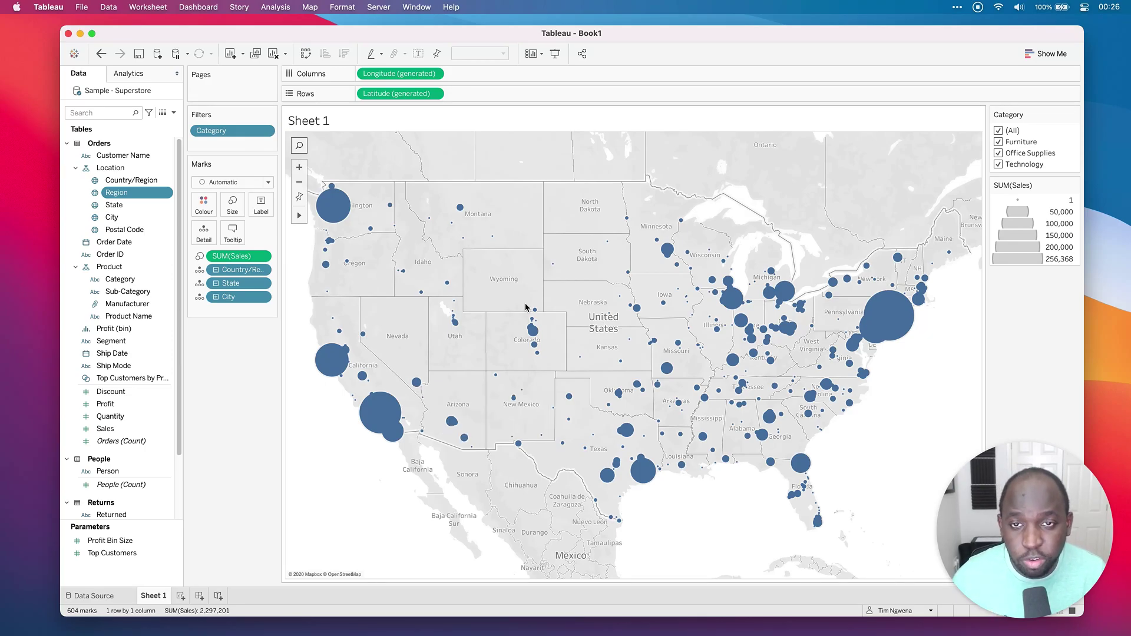
Step: Switch to the Tableau Online workbook in Chrome, dismiss the recovery notice and enlarge the marks on Sheet 2's map
key("ctrl+Up")
left_click(822, 249)
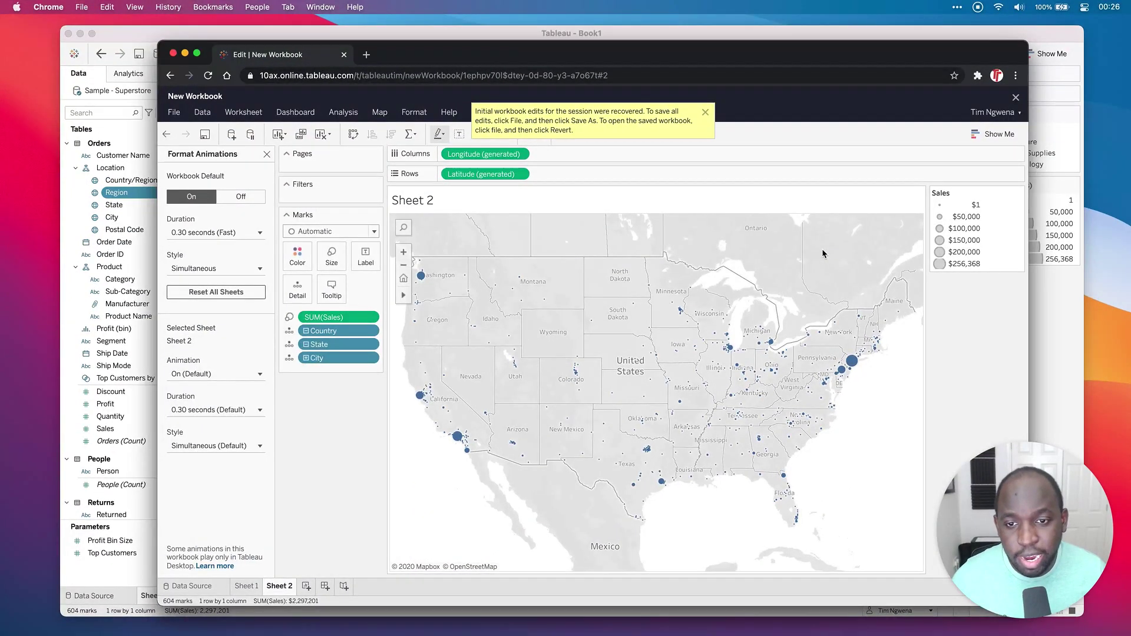
left_click(704, 114)
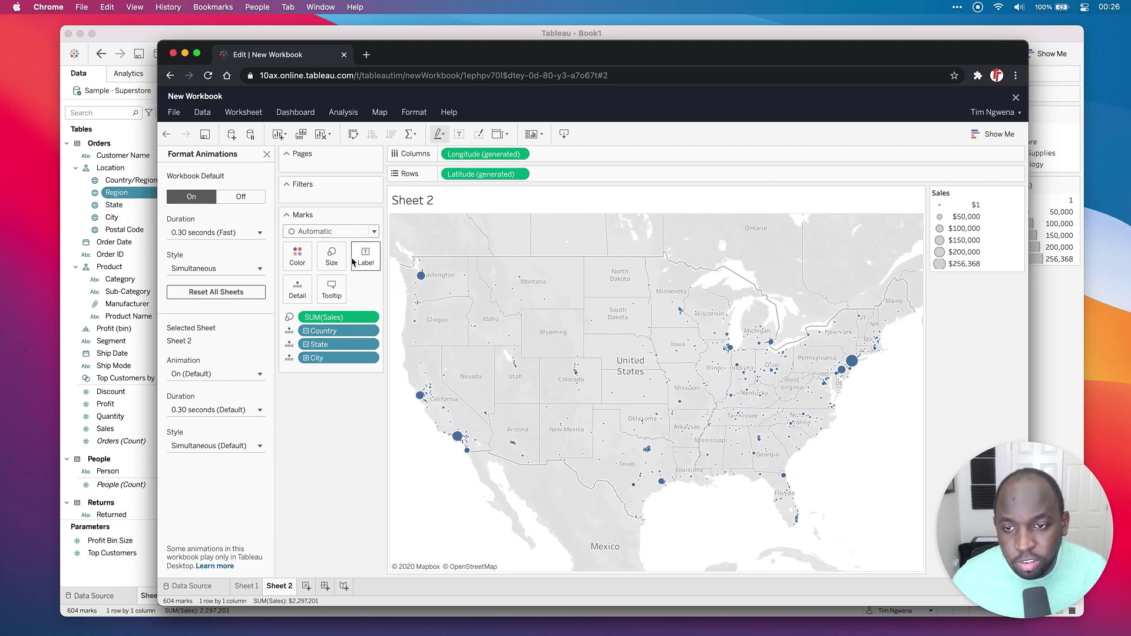
left_click(331, 257)
left_click(430, 286)
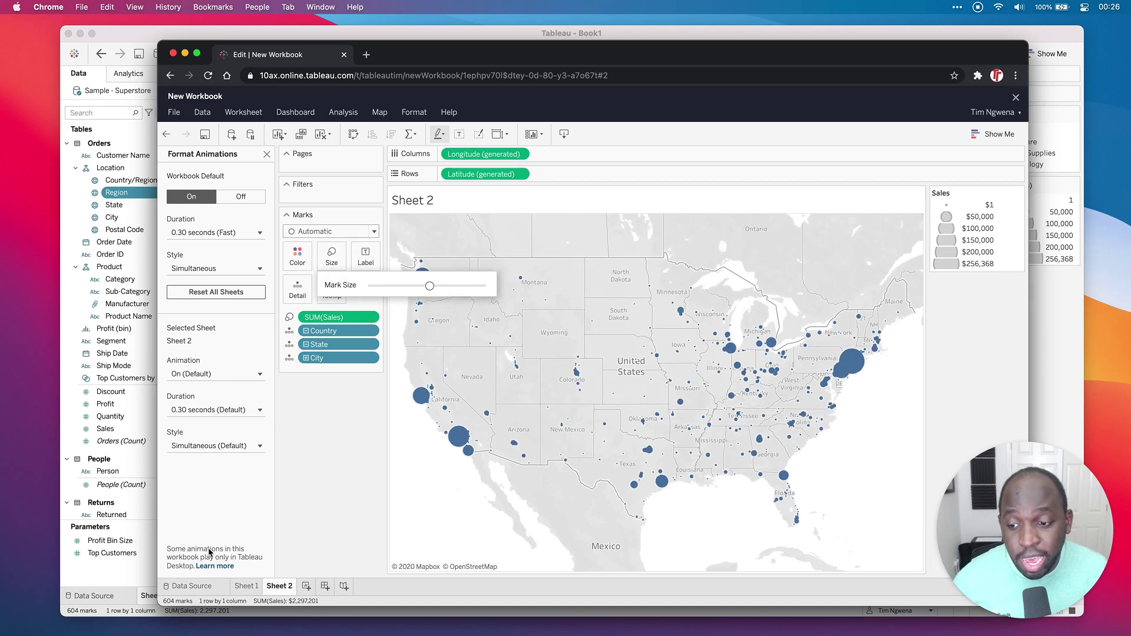
Step: Return to the Tableau desktop workbook and open its animation settings
left_click(411, 38)
left_click(342, 7)
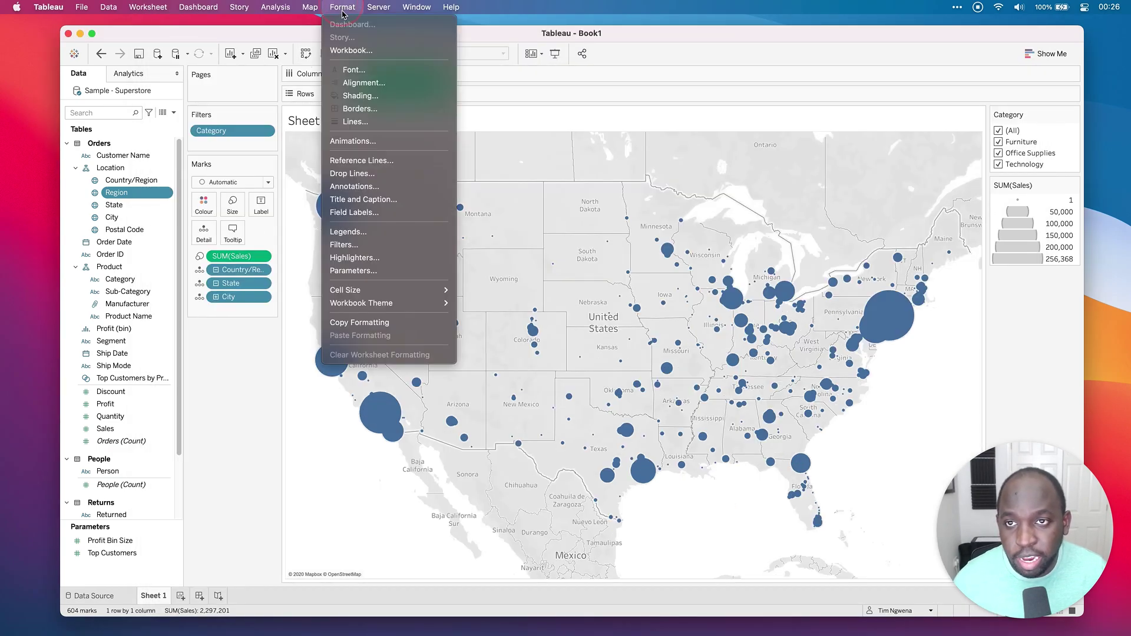
left_click(365, 142)
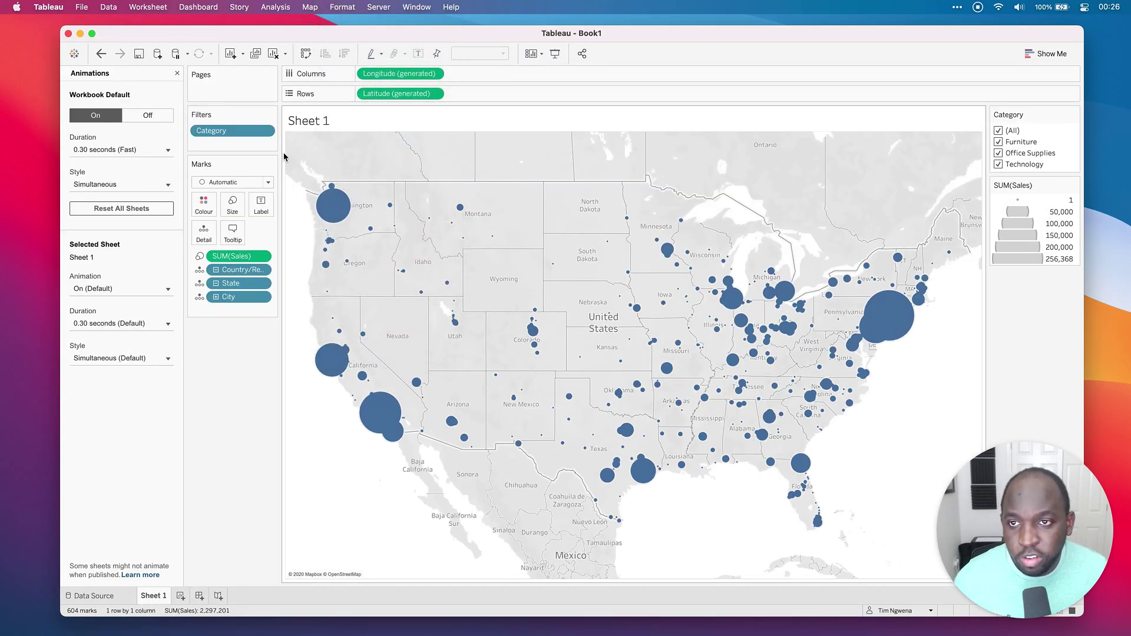
Step: Reposition the Tableau desktop and Chrome windows so the animation settings of both can be compared
left_click_drag(479, 36, 436, 36)
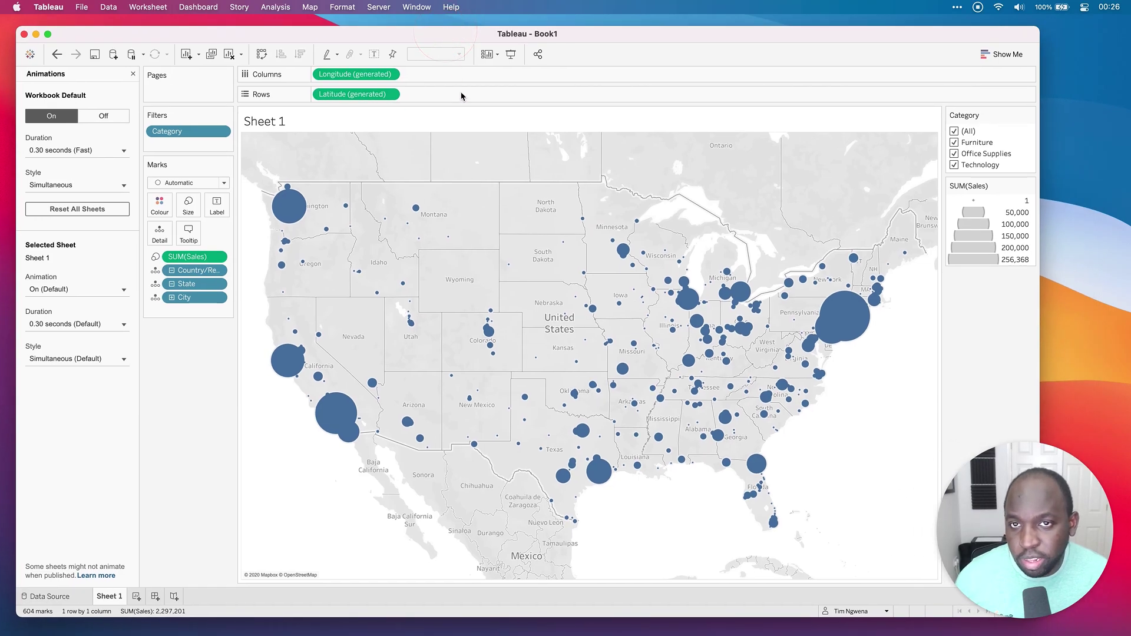
key("ctrl+Up")
left_click(866, 235)
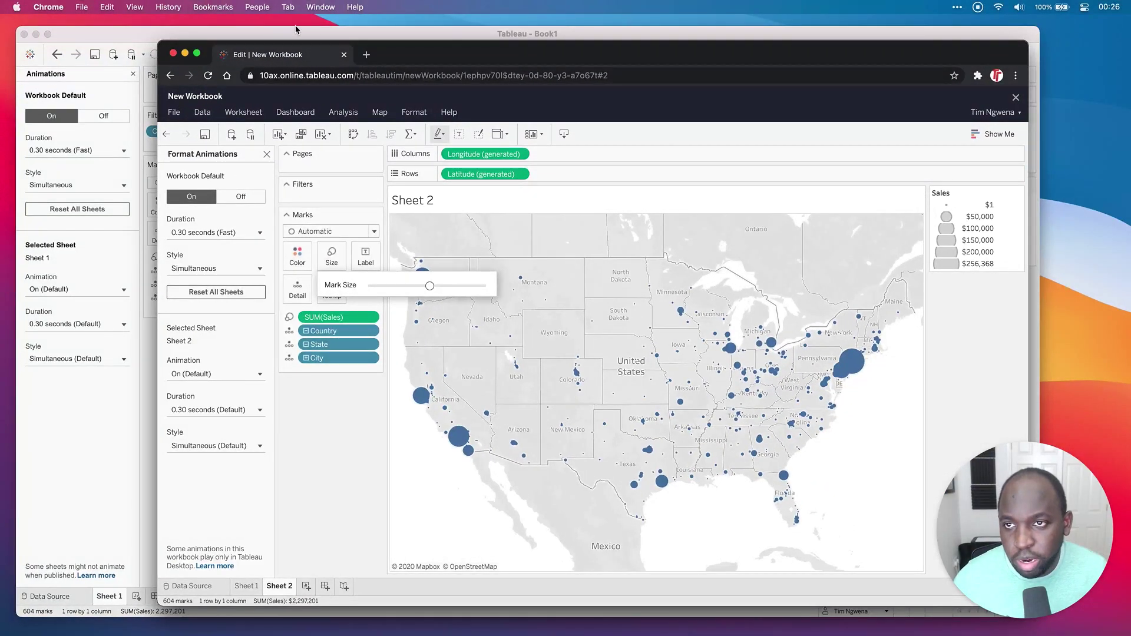
left_click_drag(428, 55, 421, 46)
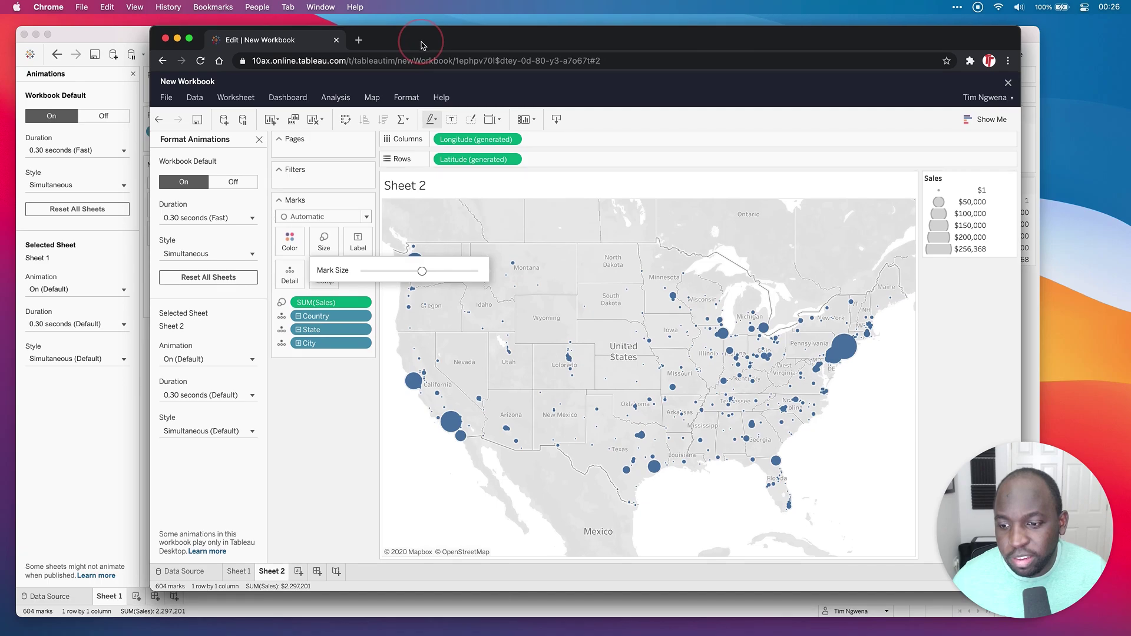